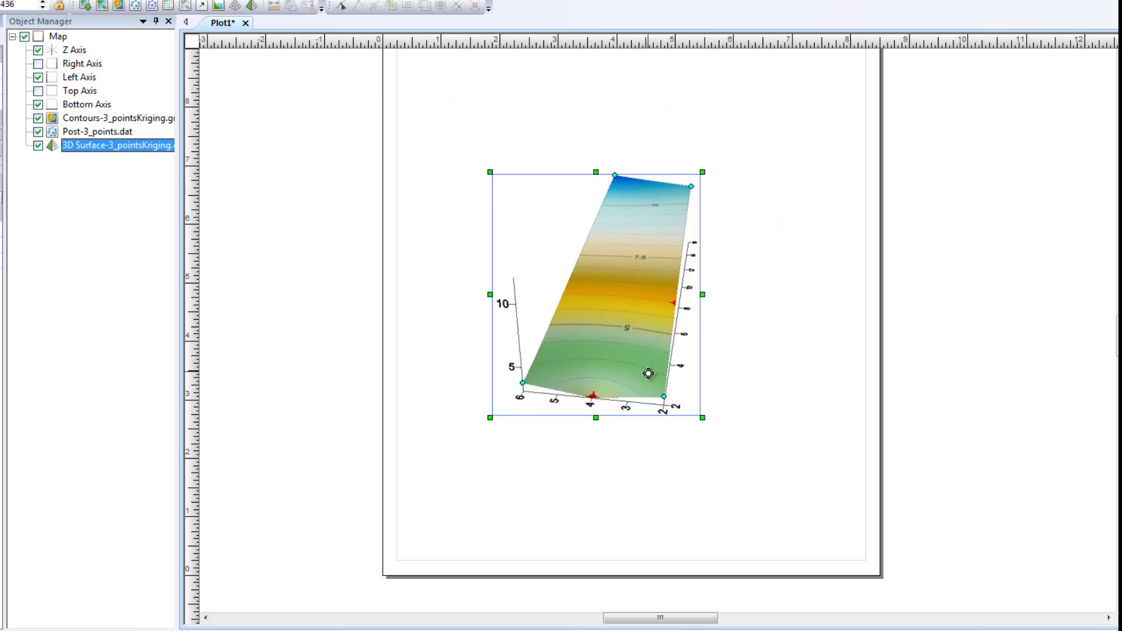
- Examine how the three-point Kriging surface and its contours fit the posted data points from overhead, low and side angles
drag(683, 331, 751, 480)
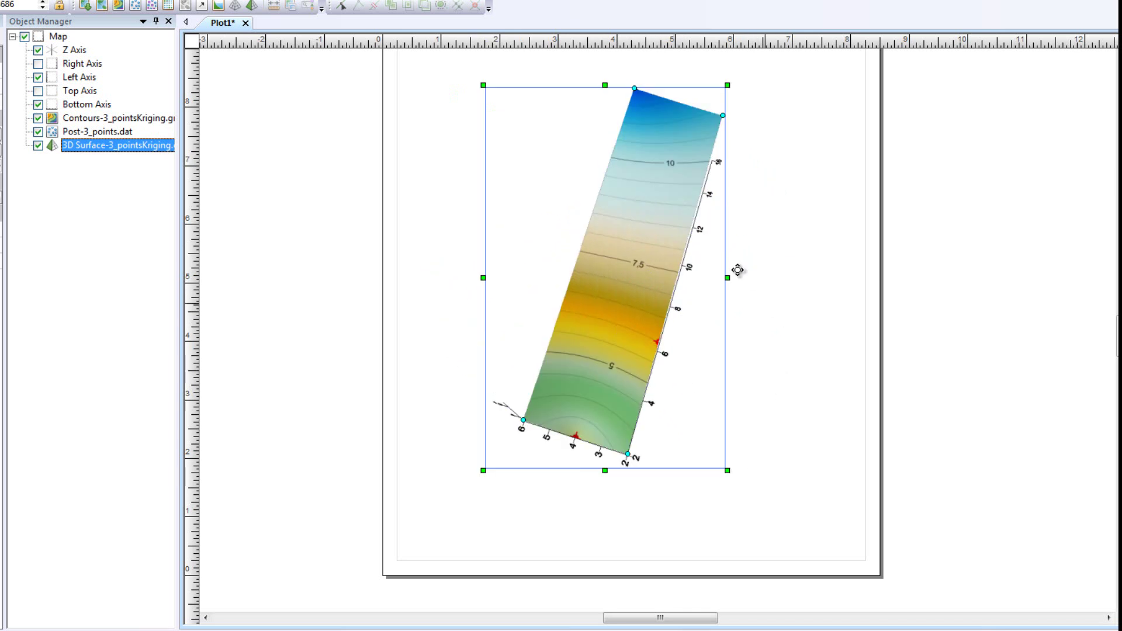
drag(627, 168, 543, 173)
click(790, 139)
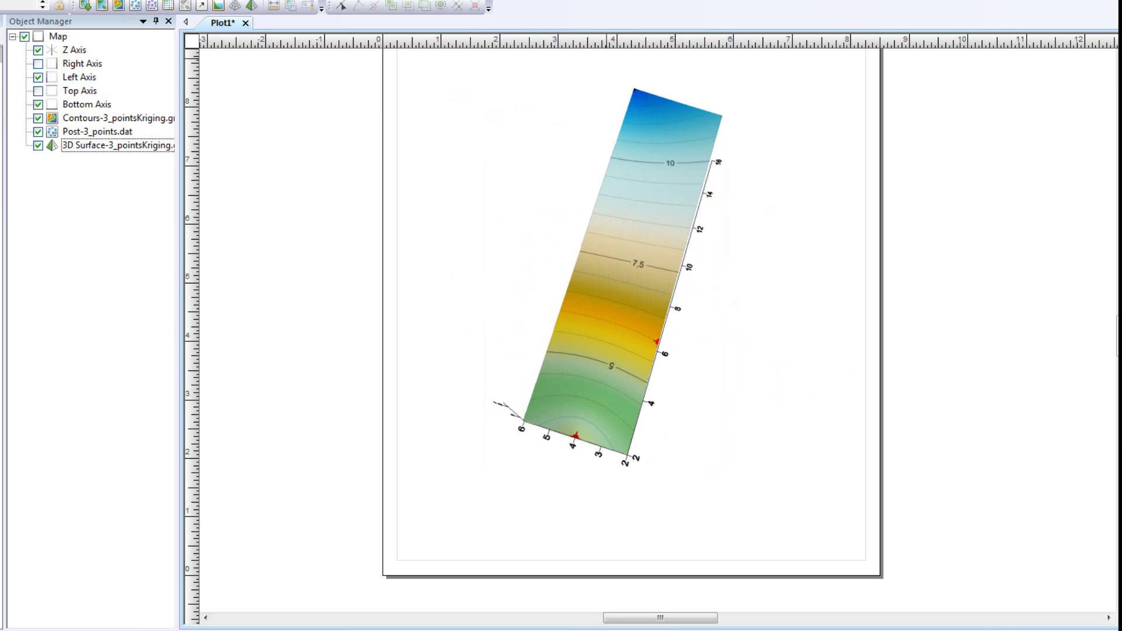
click(636, 306)
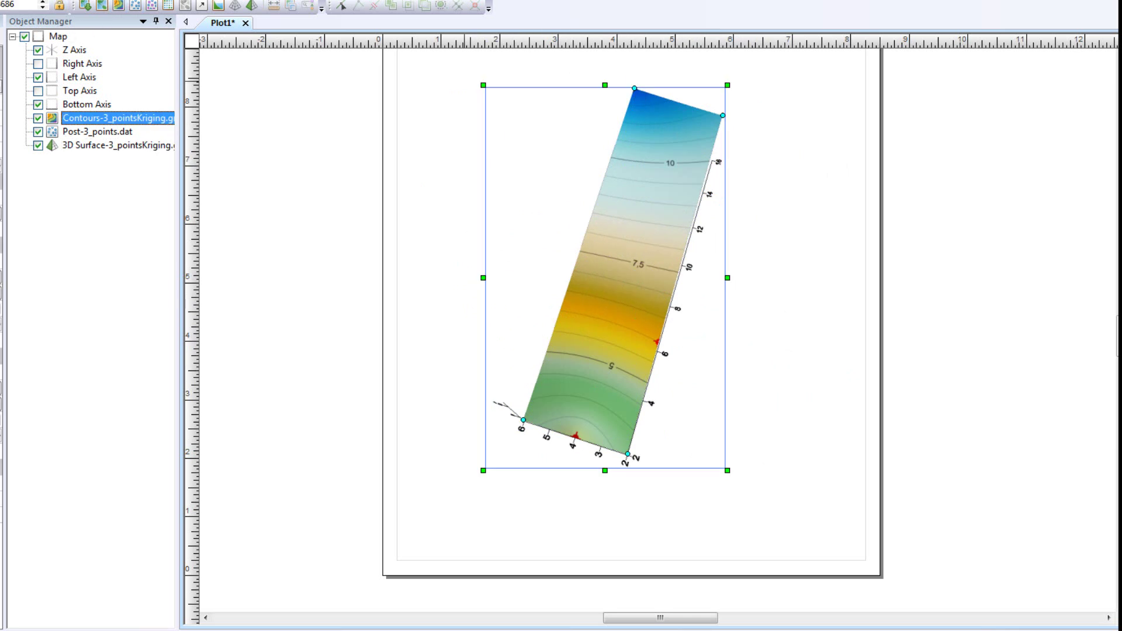
drag(555, 416, 638, 263)
drag(639, 401, 643, 319)
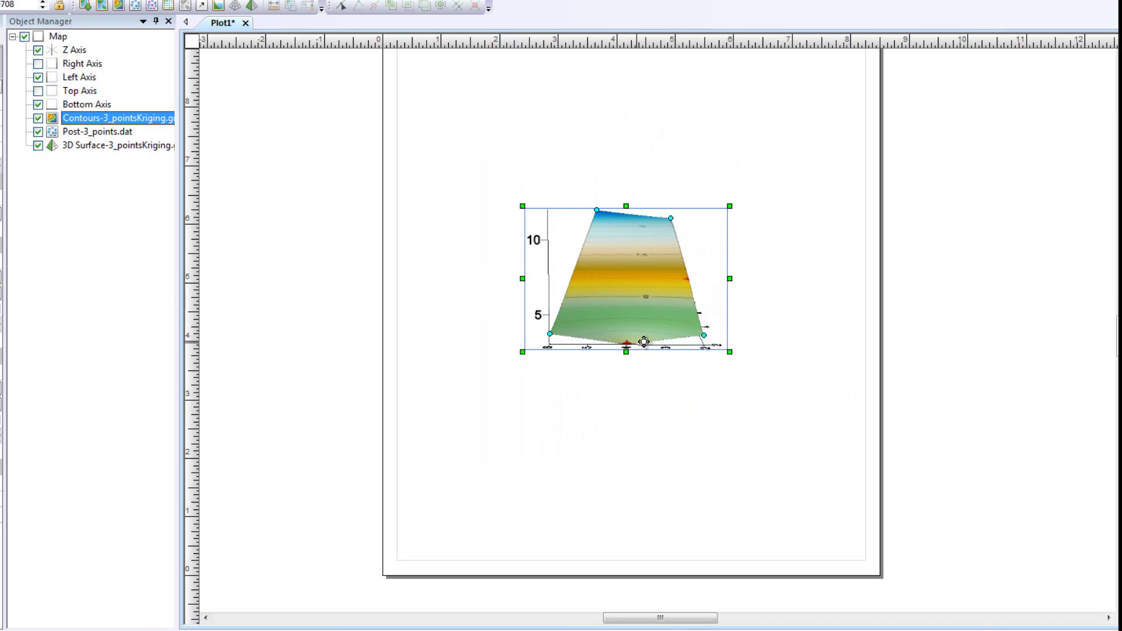
drag(731, 324, 585, 422)
drag(570, 384, 512, 391)
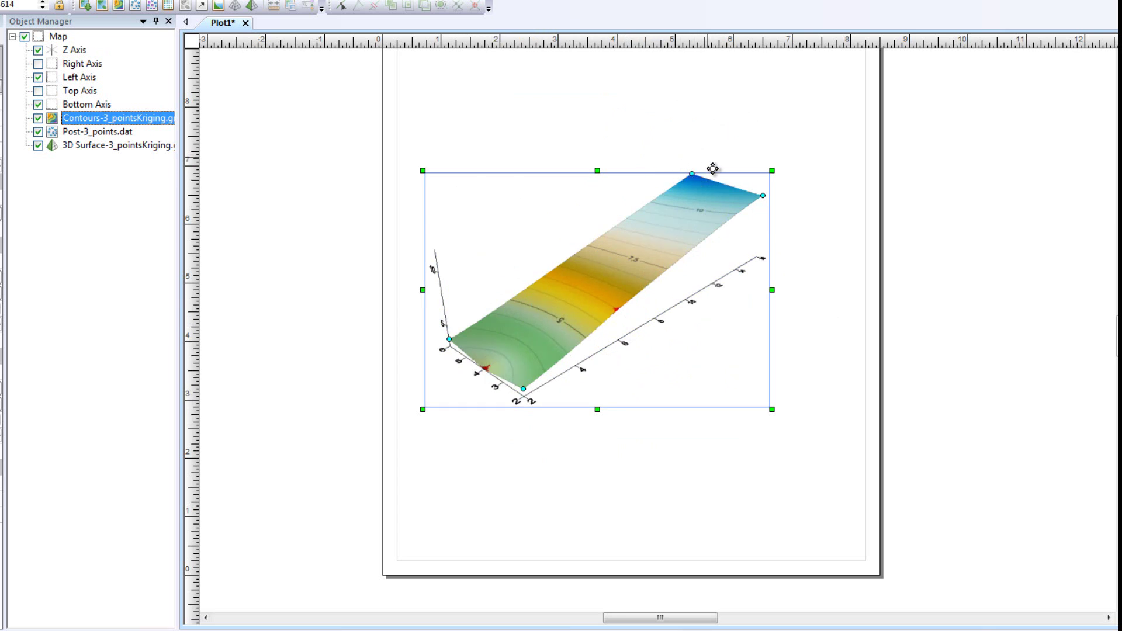
drag(699, 286, 523, 370)
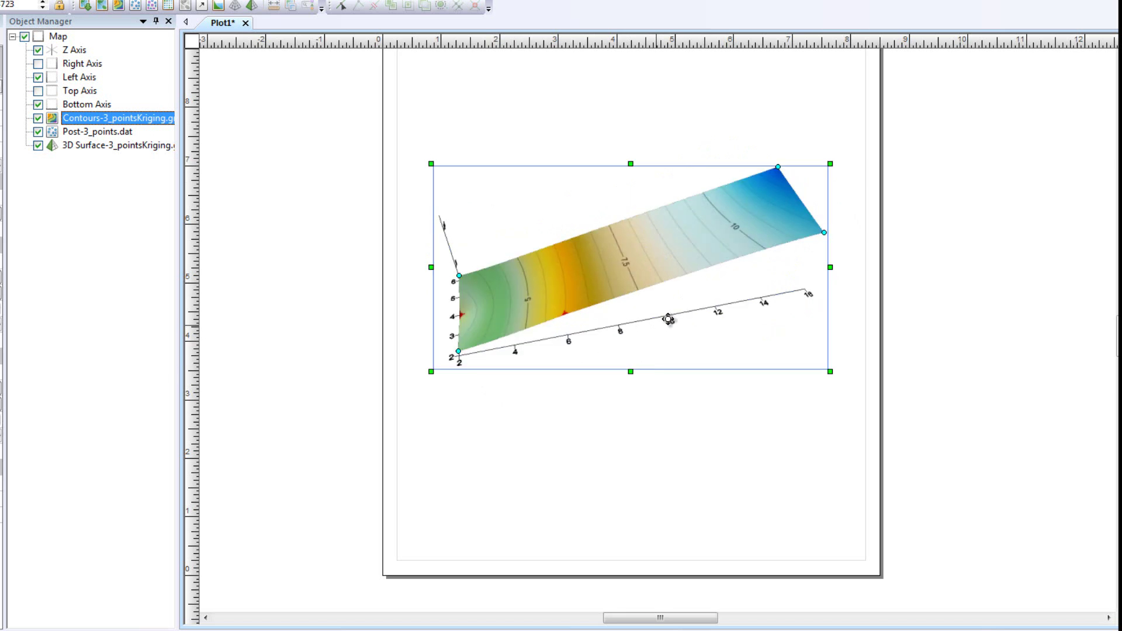
drag(672, 318, 641, 401)
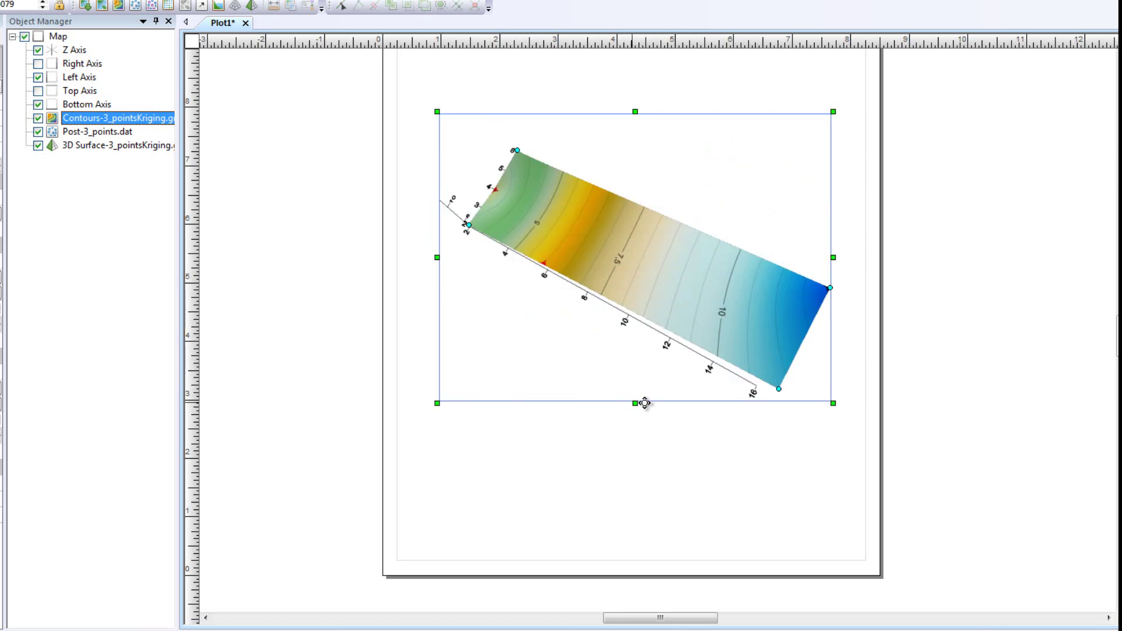
drag(743, 385, 667, 284)
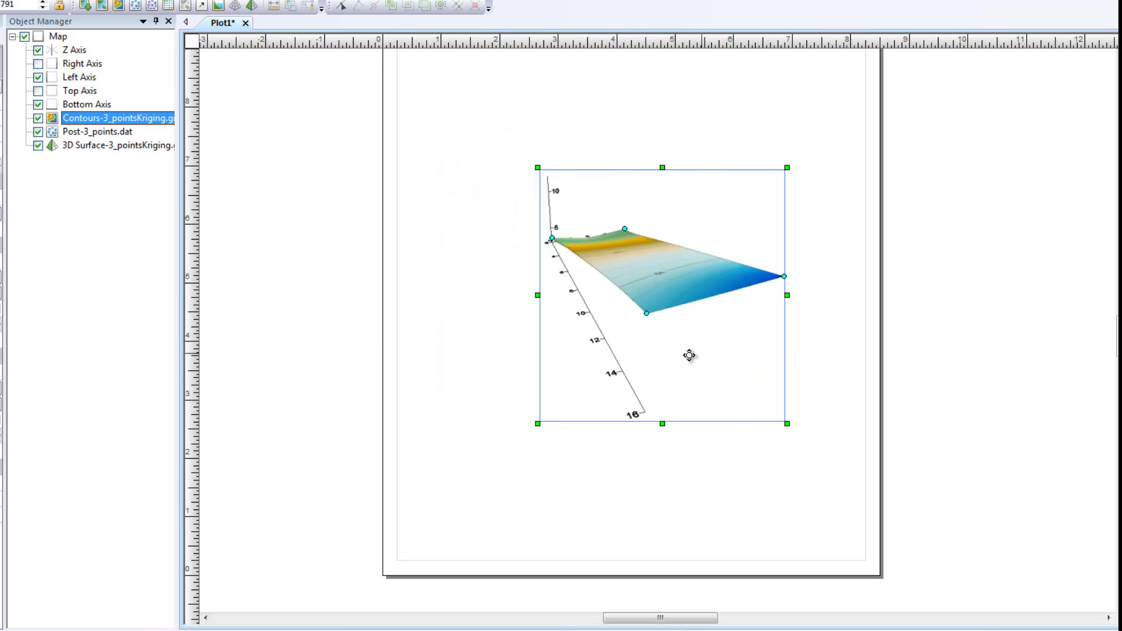
drag(690, 353, 658, 342)
drag(542, 275, 653, 350)
drag(534, 321, 643, 304)
drag(562, 372, 652, 256)
drag(576, 419, 626, 292)
drag(724, 276, 575, 476)
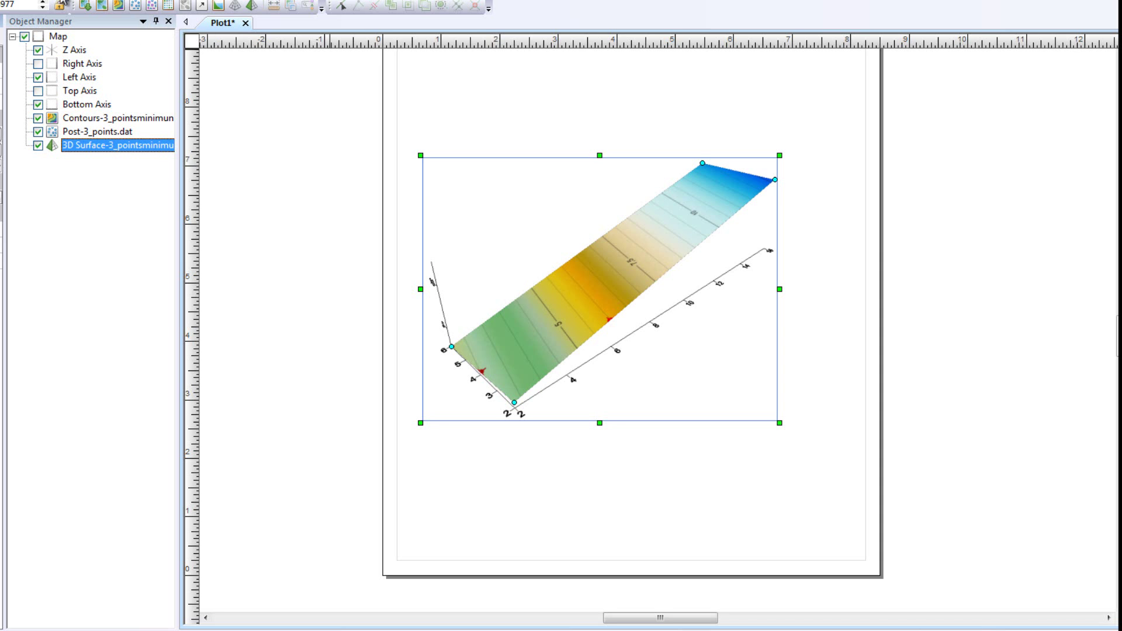
- Examine the three-point minimum curvature surface, checking its contour shape and slope against the posted data points from several angles
drag(656, 330, 686, 371)
drag(600, 382, 562, 479)
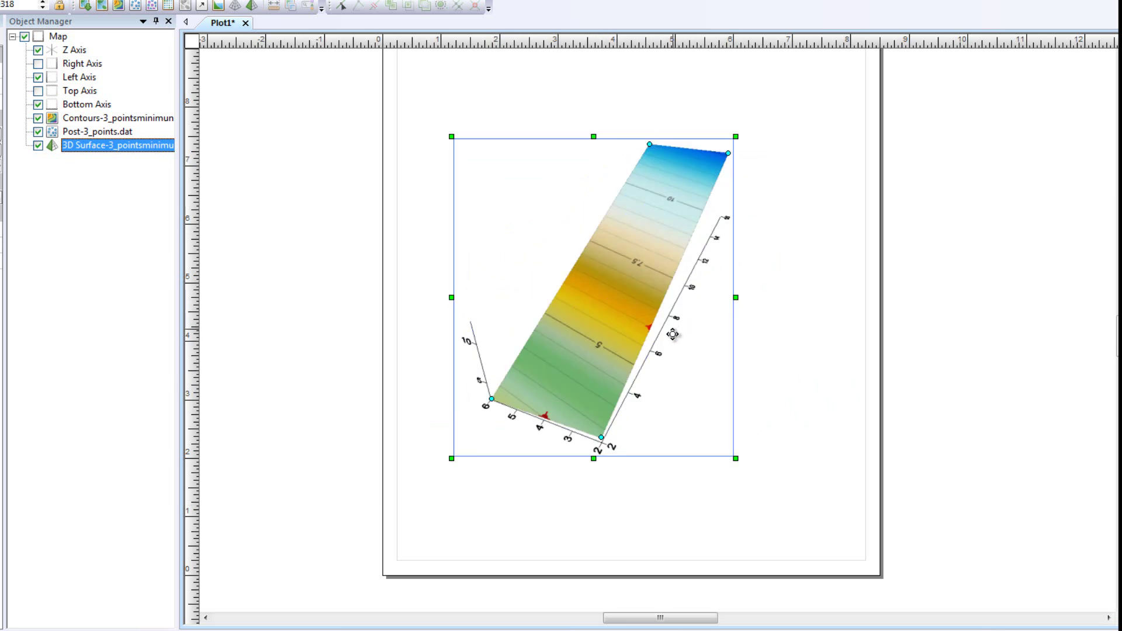
drag(674, 336, 551, 372)
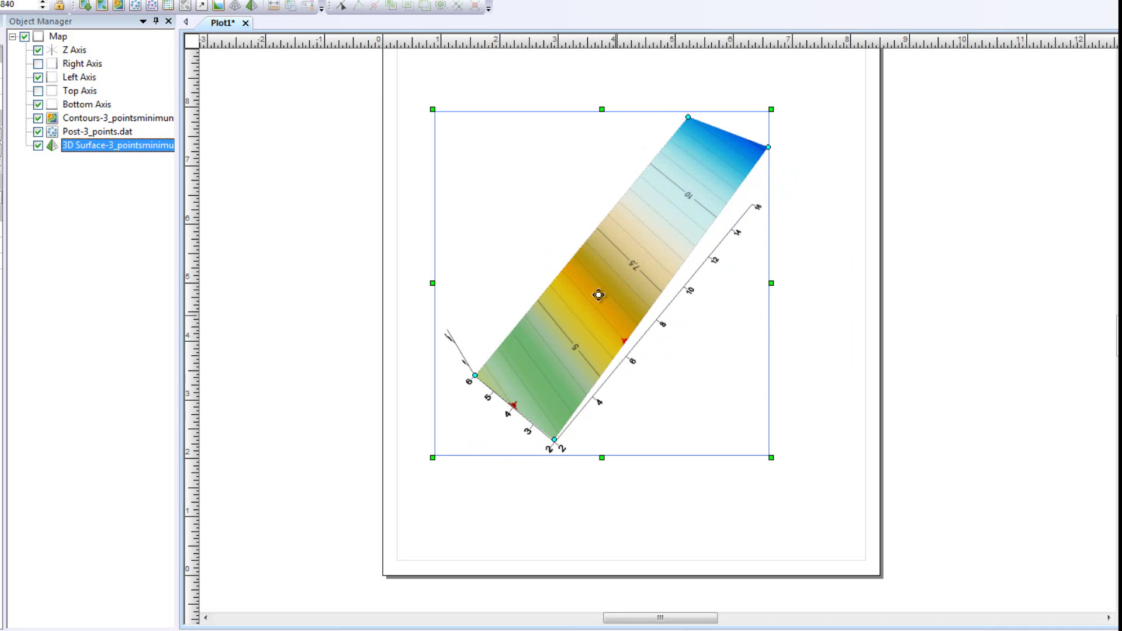
drag(715, 365, 655, 298)
drag(759, 300, 616, 275)
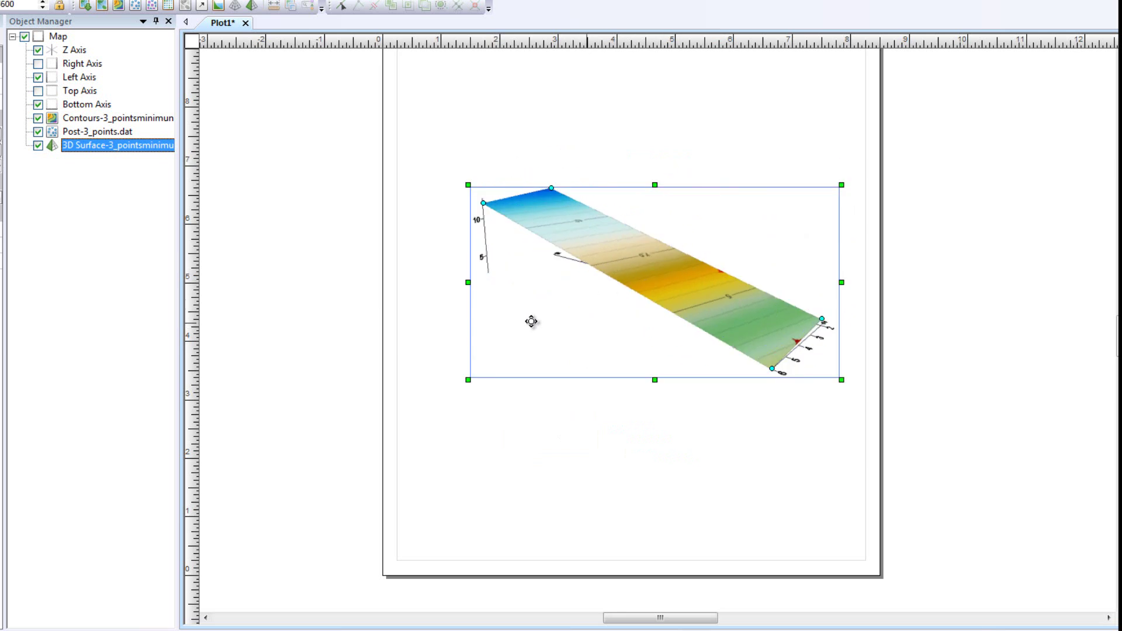
drag(792, 368, 767, 412)
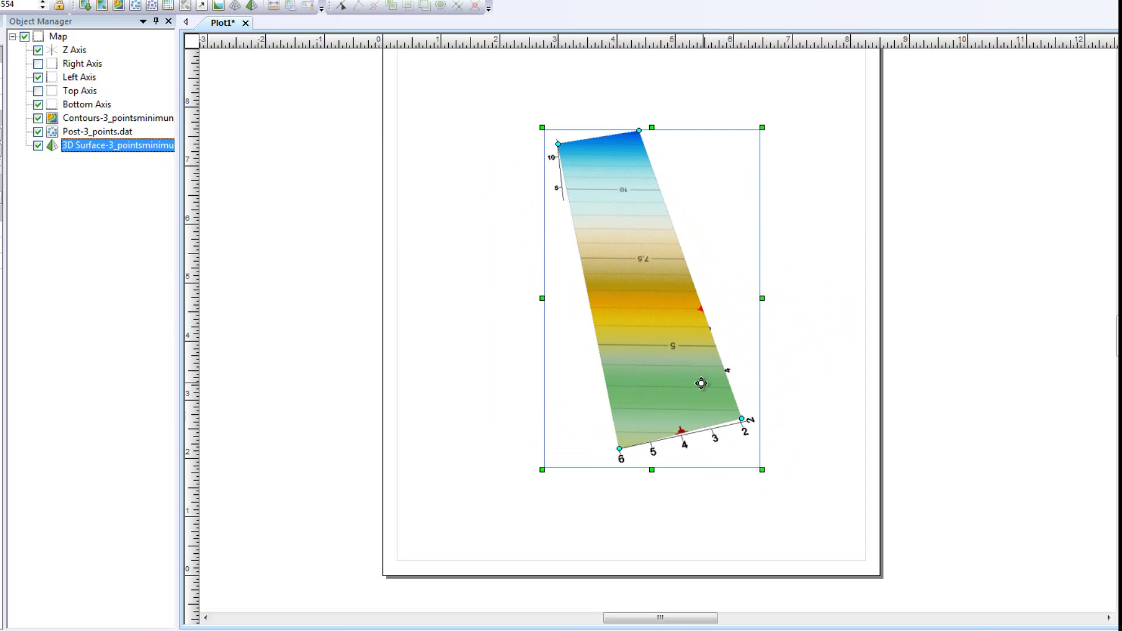
drag(701, 383, 609, 363)
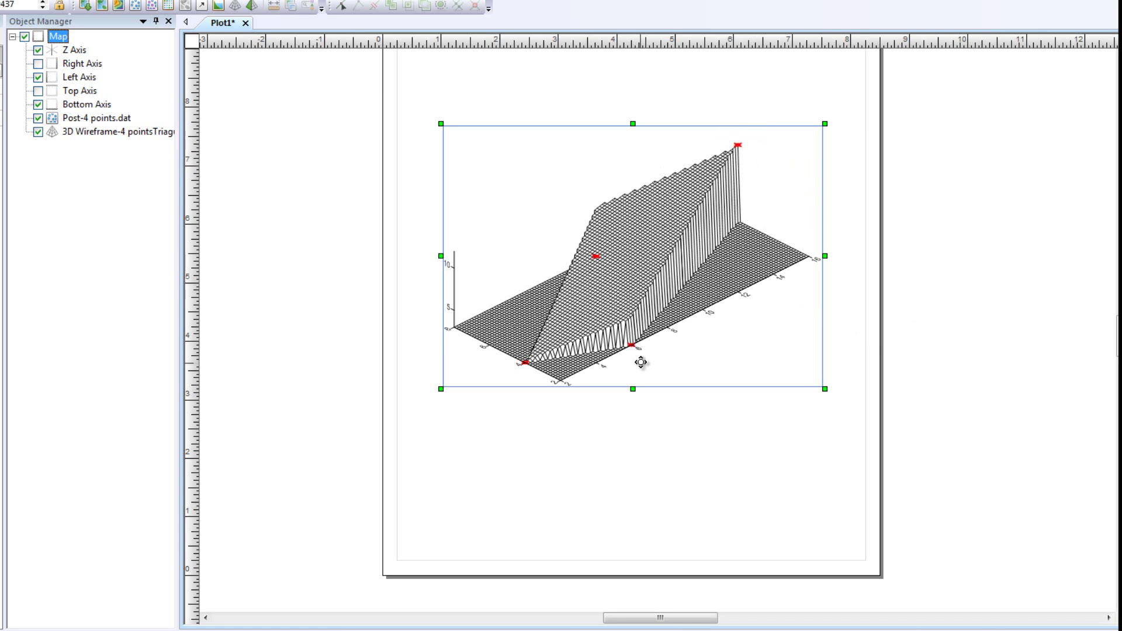
- Examine the four-point triangulation wireframe from different sides, comparing its sloping faces with the posted data points
drag(548, 286, 678, 366)
drag(610, 363, 678, 299)
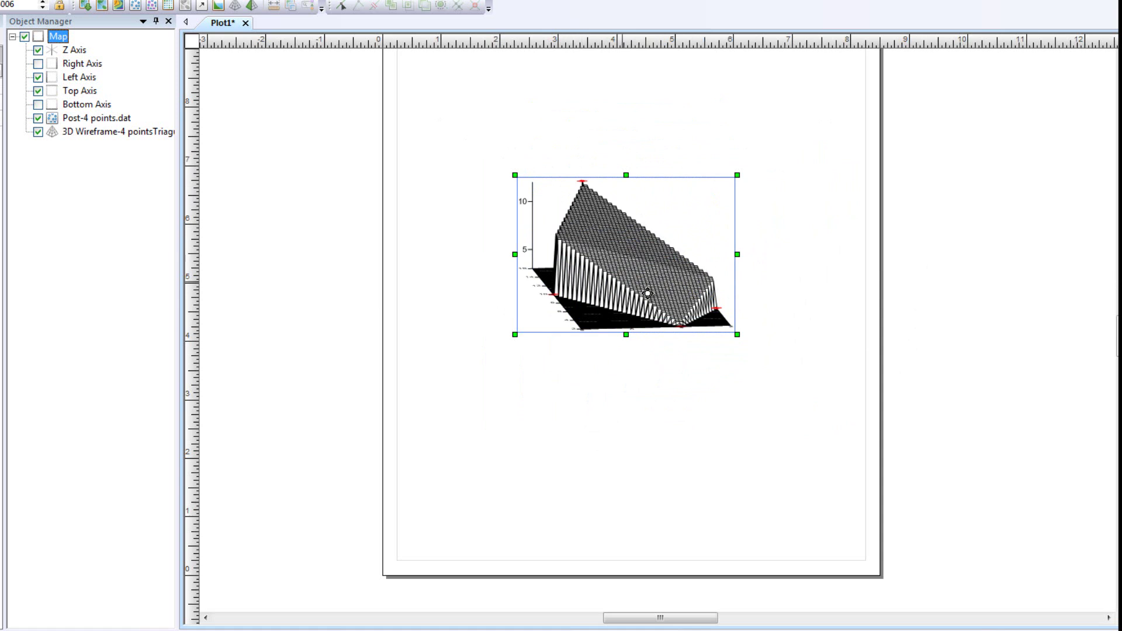
drag(717, 294, 644, 302)
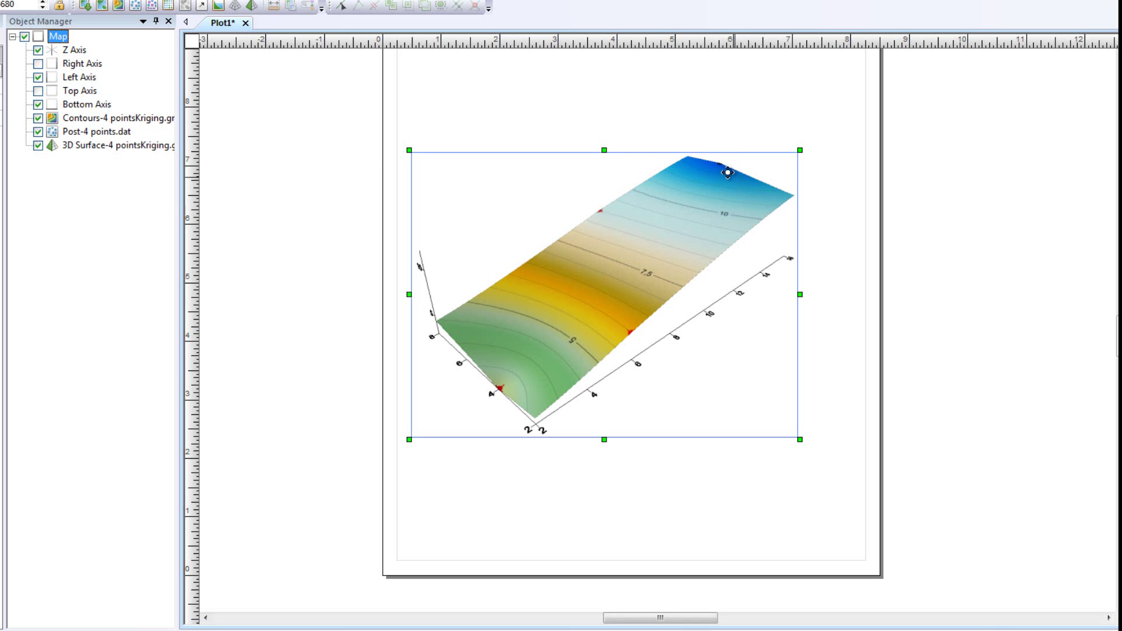
- Examine the four-point Kriging surface edge-on, from above and from the opposite side to check its curvature around the data points
drag(718, 169, 670, 361)
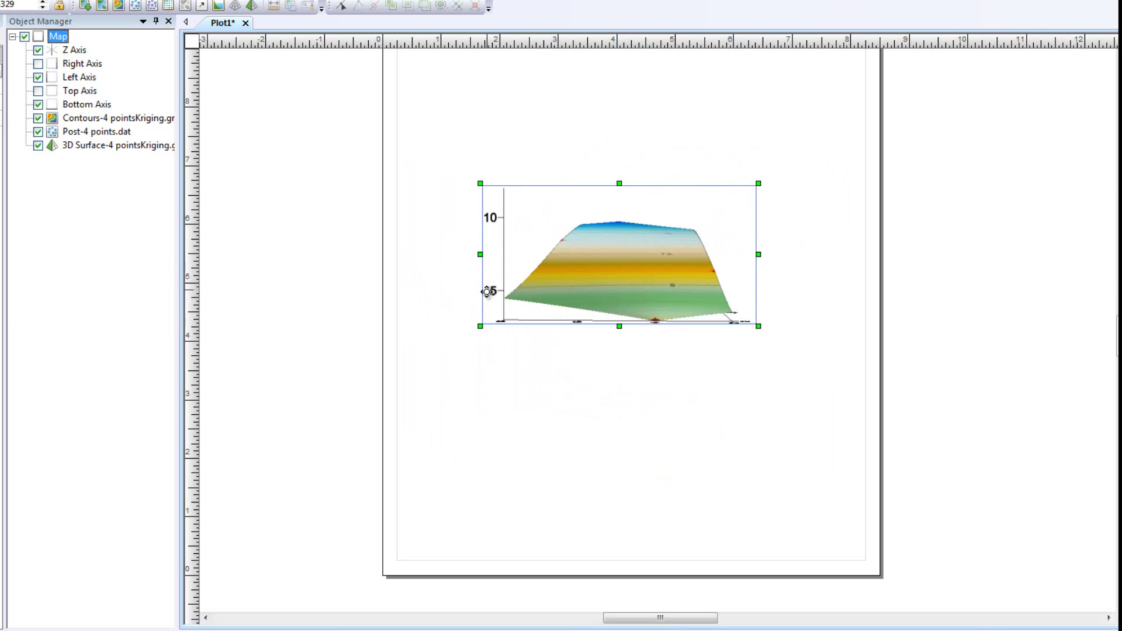
drag(723, 300, 673, 334)
drag(695, 270, 705, 305)
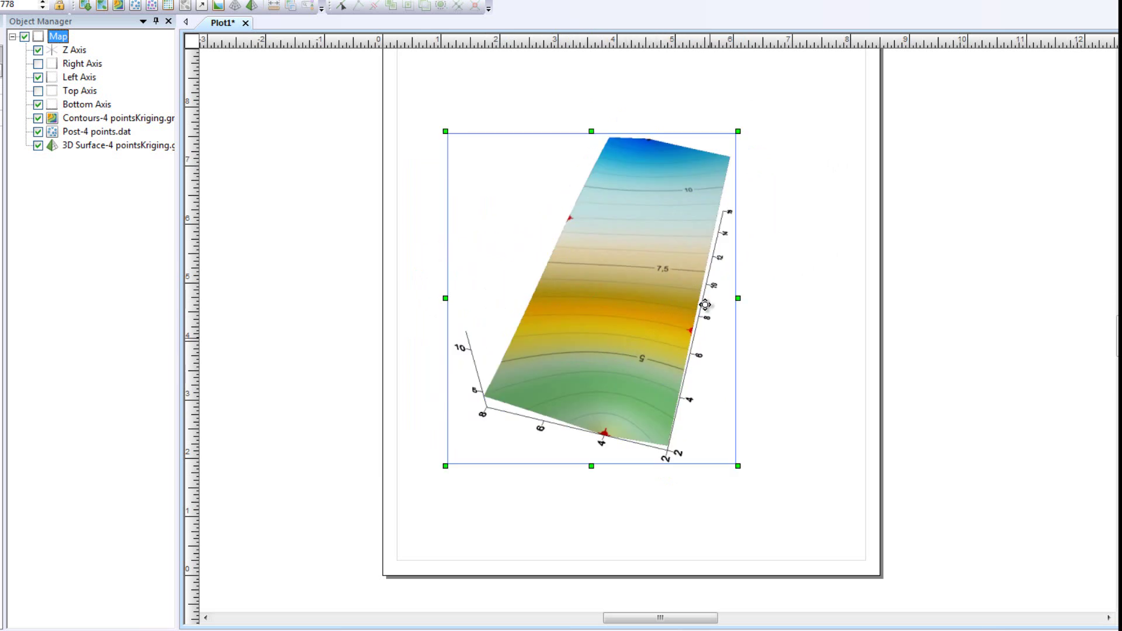
drag(623, 201, 526, 227)
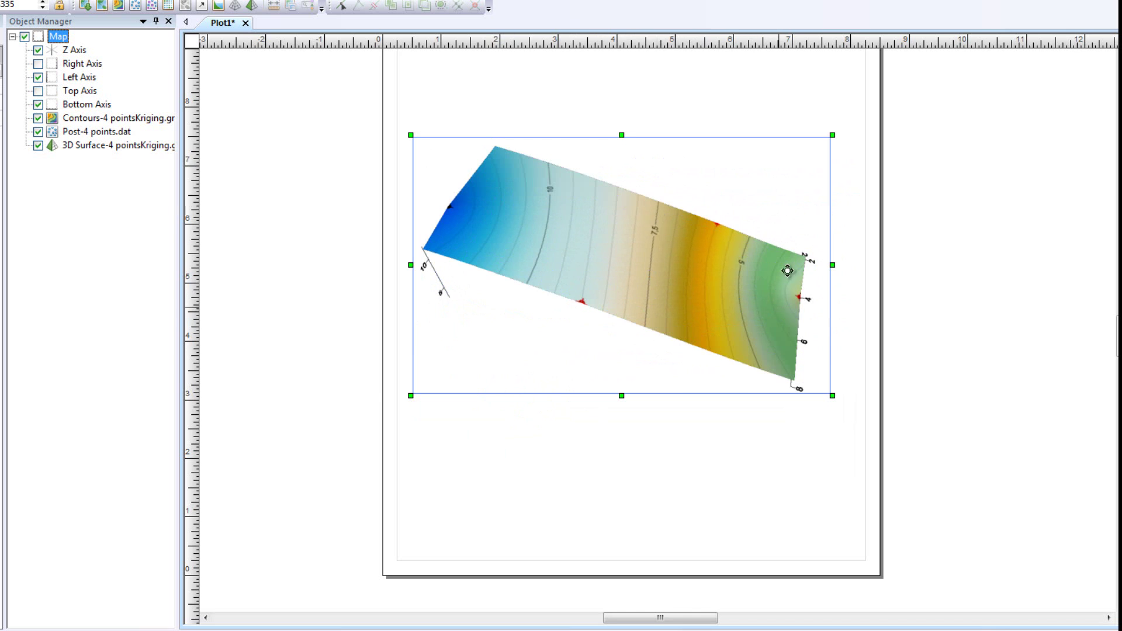
drag(788, 271, 597, 312)
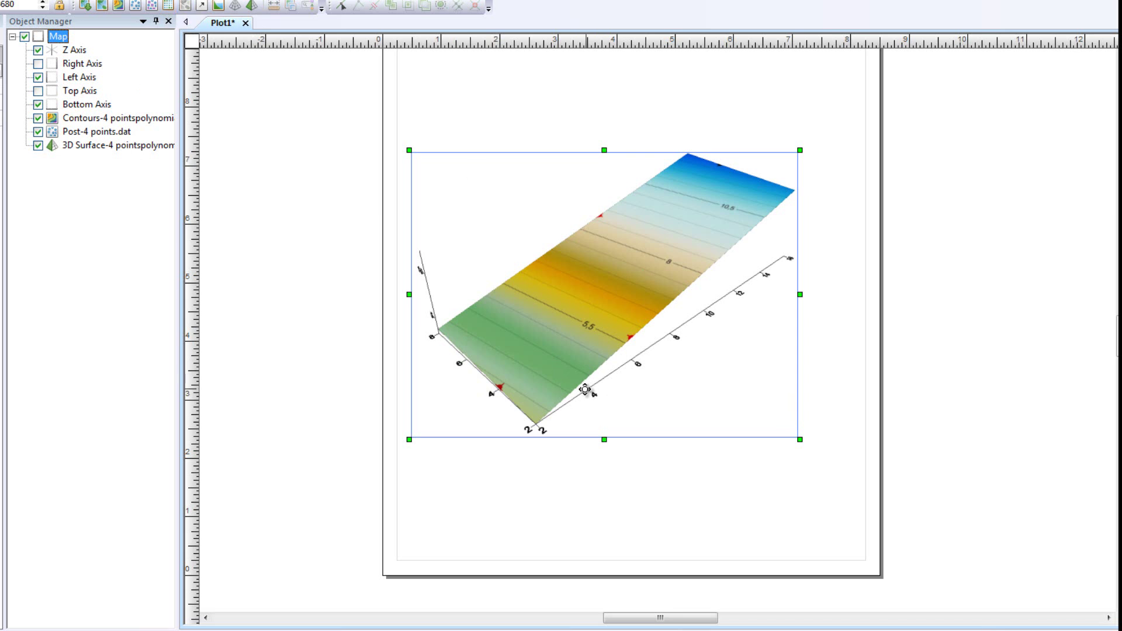
- Examine the four-point polynomial surface from overhead and low side angles to check its slope against the posted data points
drag(585, 389, 655, 285)
drag(536, 364, 730, 434)
mouse_move(571, 312)
mouse_down()
mouse_move(704, 369)
mouse_move(766, 363)
mouse_move(645, 338)
mouse_move(632, 245)
mouse_move(514, 280)
mouse_move(543, 215)
mouse_move(777, 298)
mouse_move(630, 409)
mouse_move(567, 296)
mouse_up()
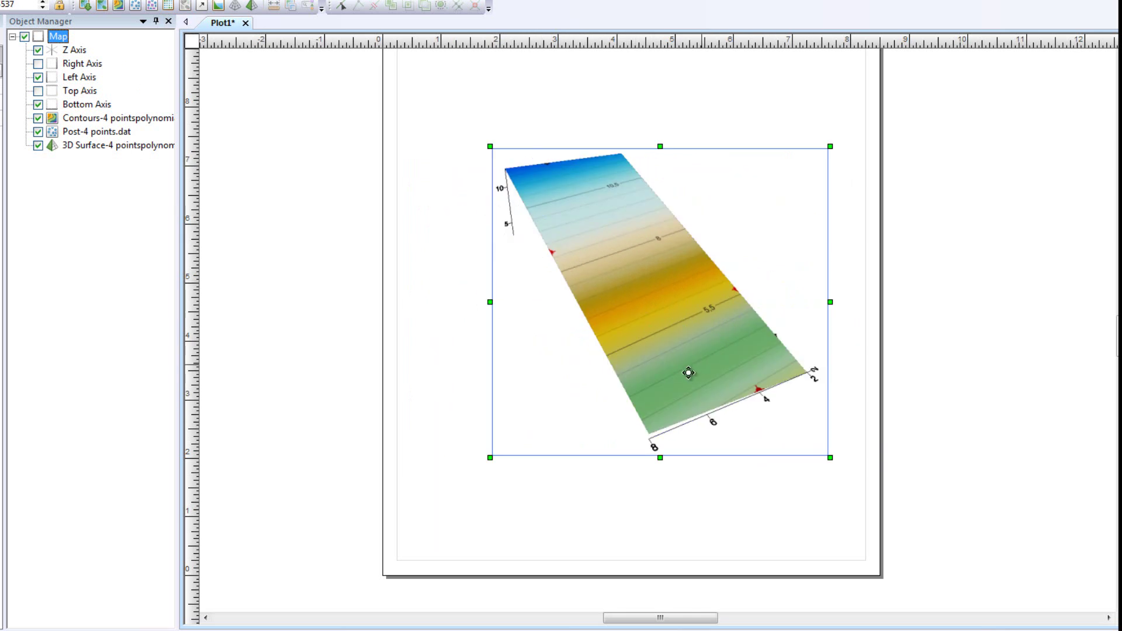
drag(688, 372, 617, 228)
drag(699, 344, 623, 261)
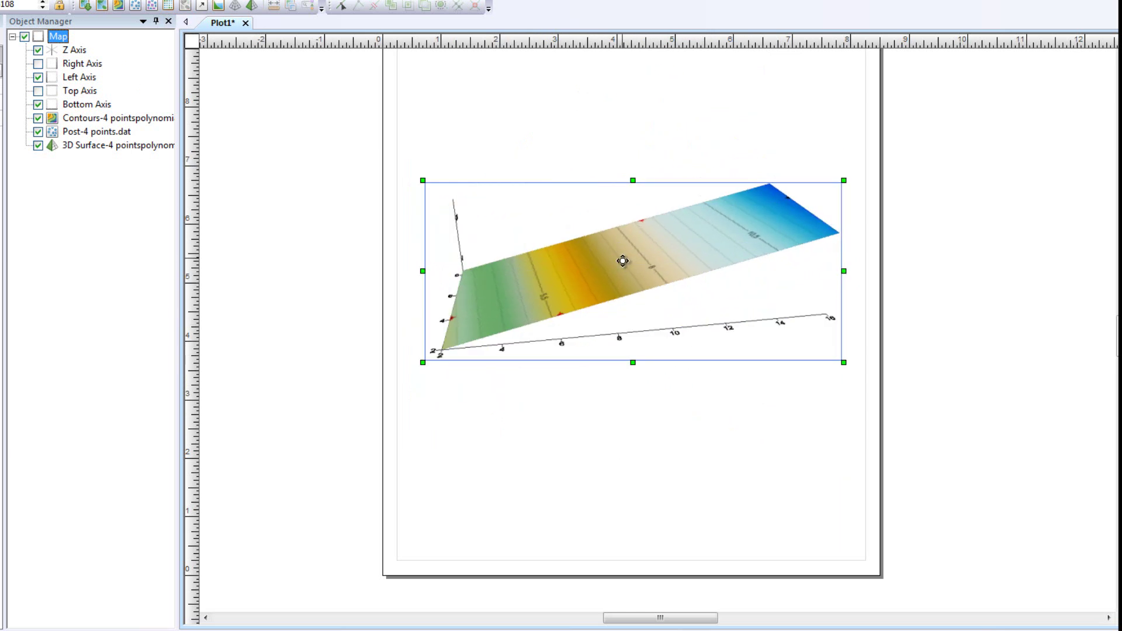
mouse_move(704, 325)
mouse_down()
mouse_move(702, 260)
mouse_move(694, 321)
mouse_up()
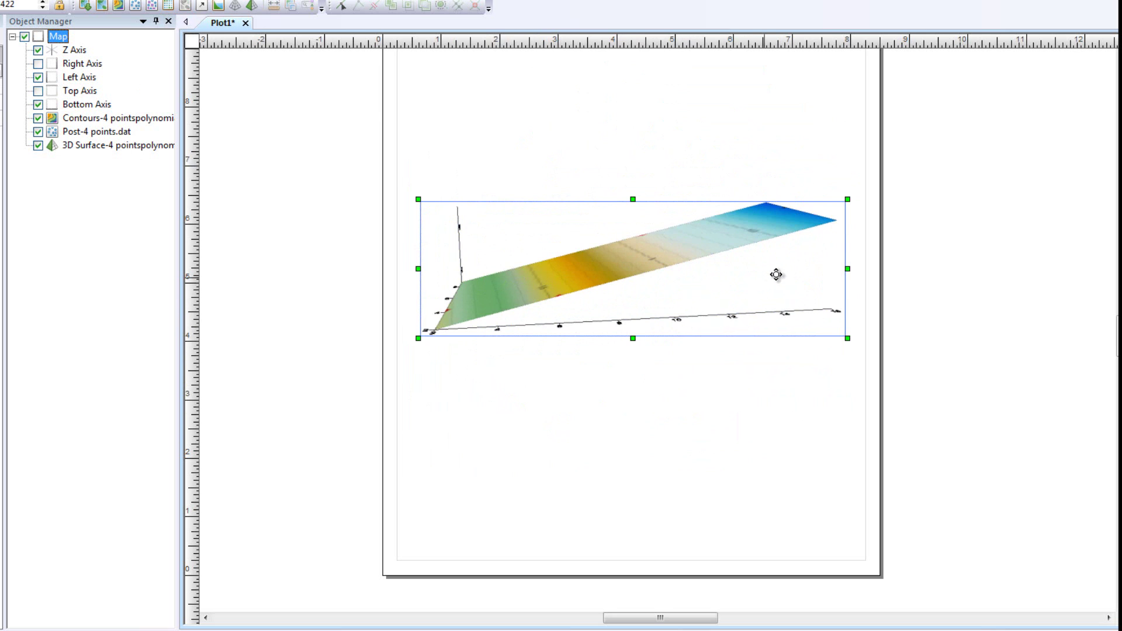
drag(776, 275, 642, 259)
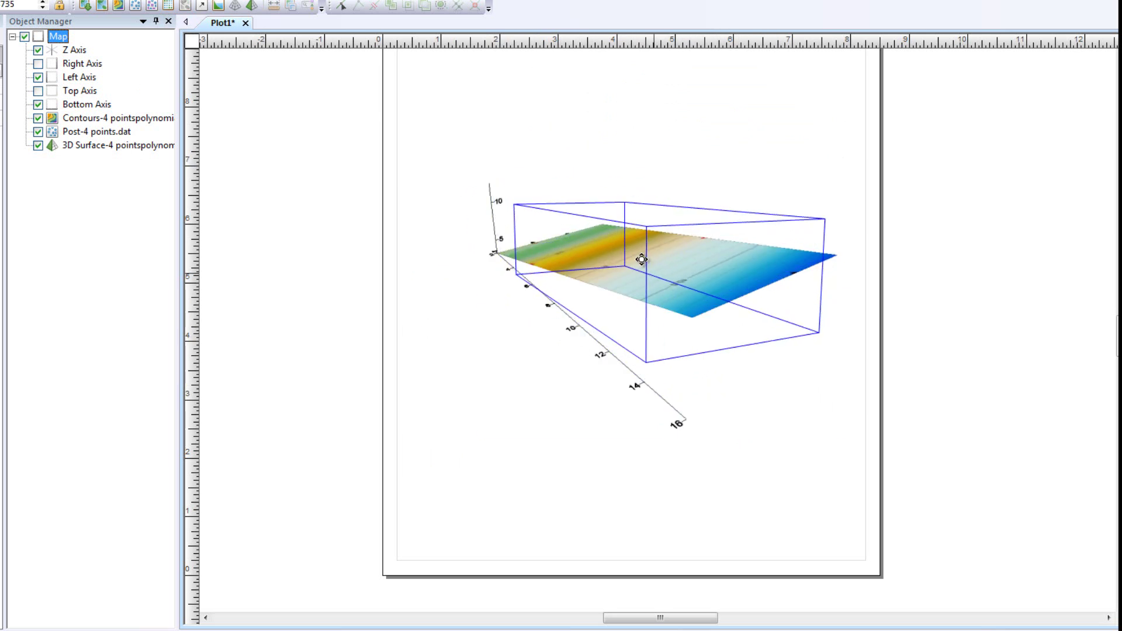